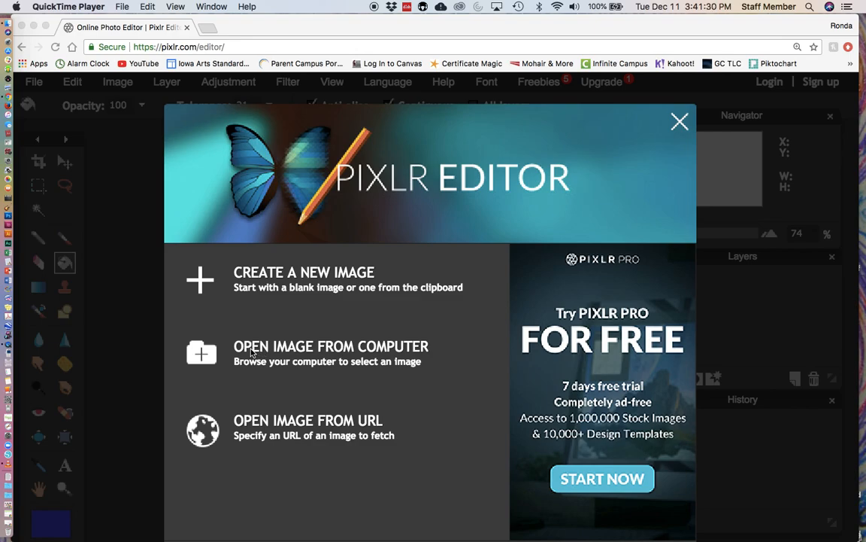
Step: Open "finished diamond drawing.jpg" from the computer and unlock its Background layer
click(252, 351)
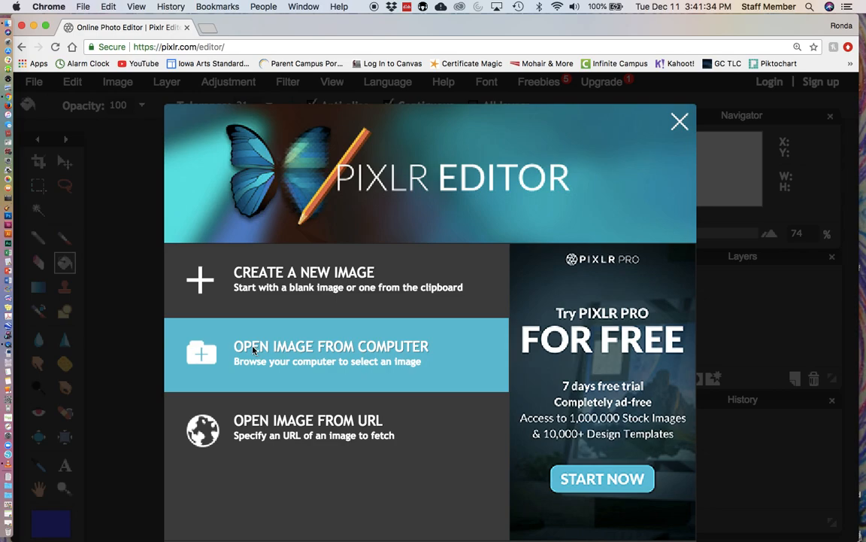
click(253, 350)
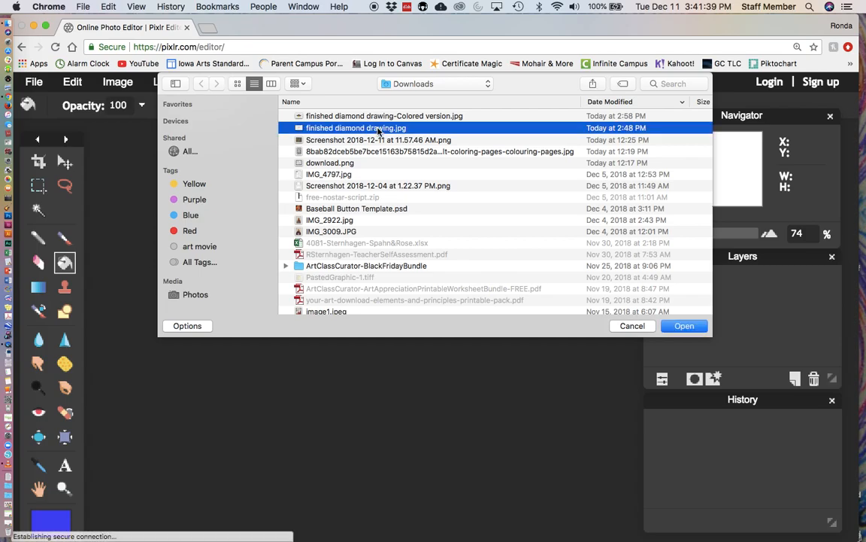
double_click(378, 131)
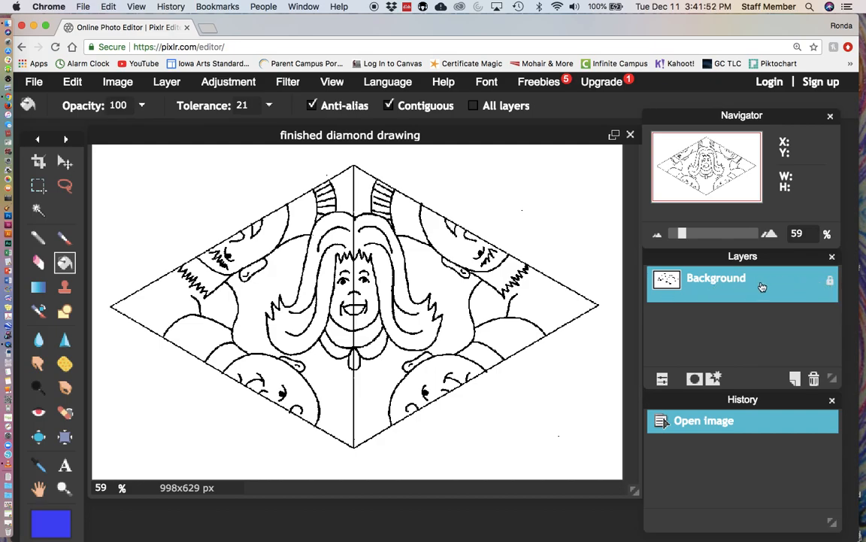
double_click(831, 284)
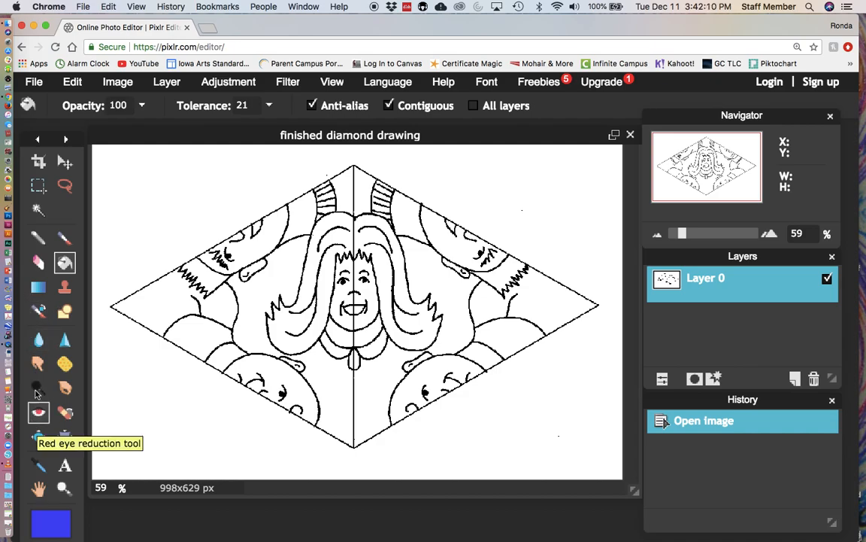
Step: Select the white area outside the diamond with the Wand tool, delete it and clear the selection
click(39, 211)
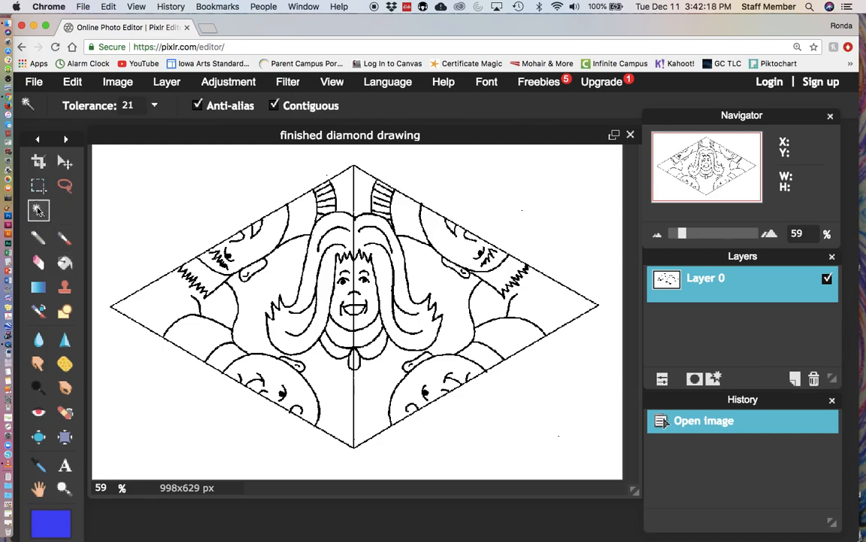
click(128, 213)
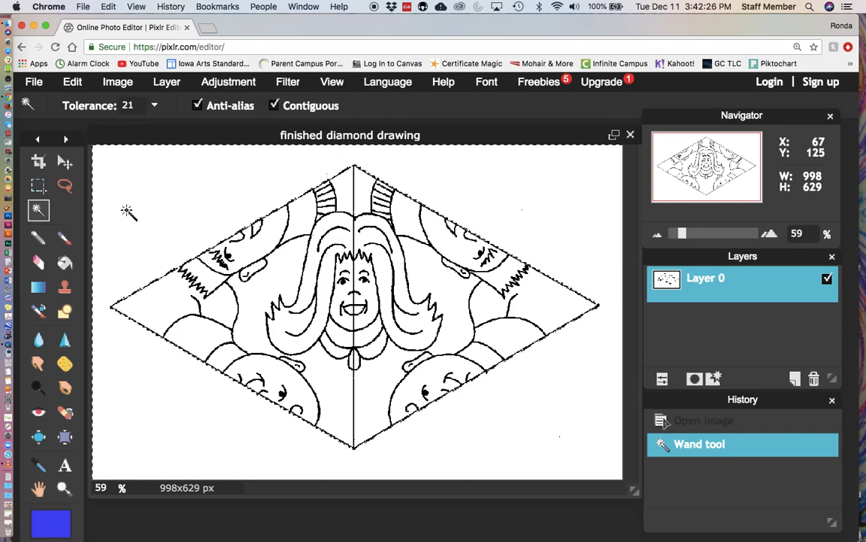
key(Delete)
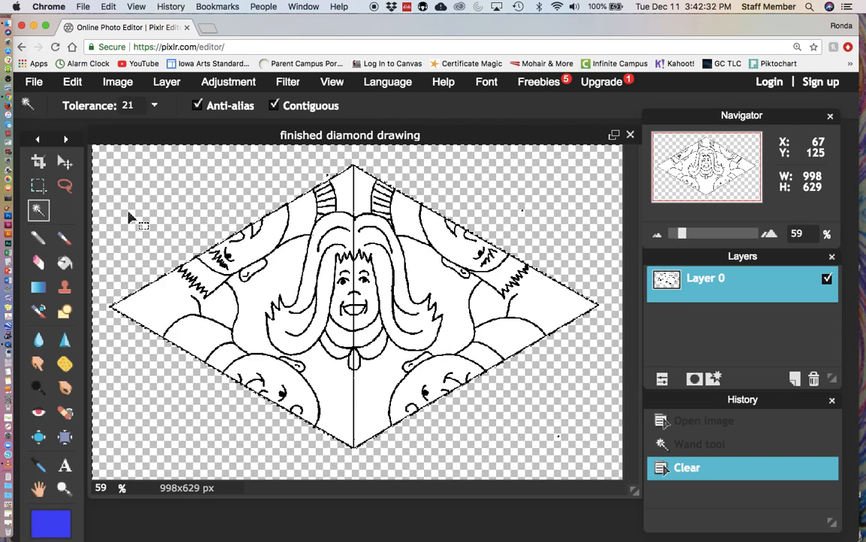
key(ctrl+d)
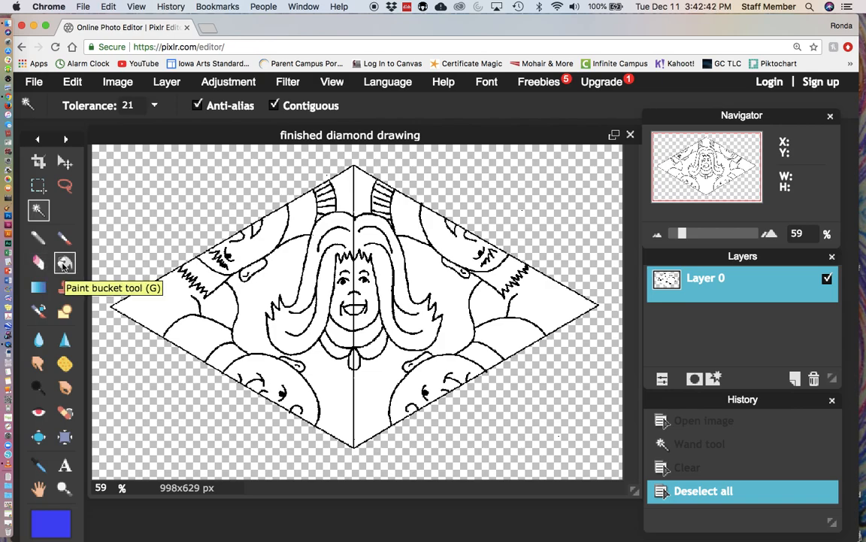
Step: Fill both halves of the woman's hair with yellow f0d83c using the Paint bucket tool
click(64, 264)
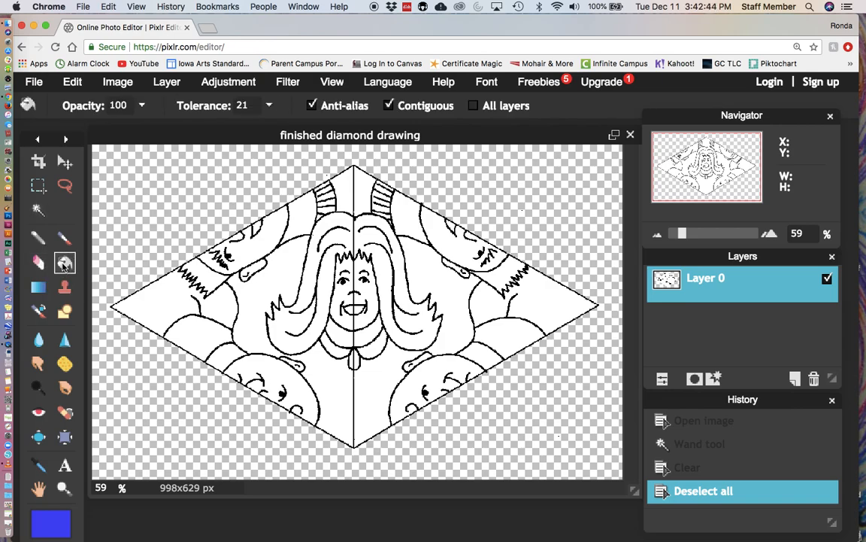
click(52, 531)
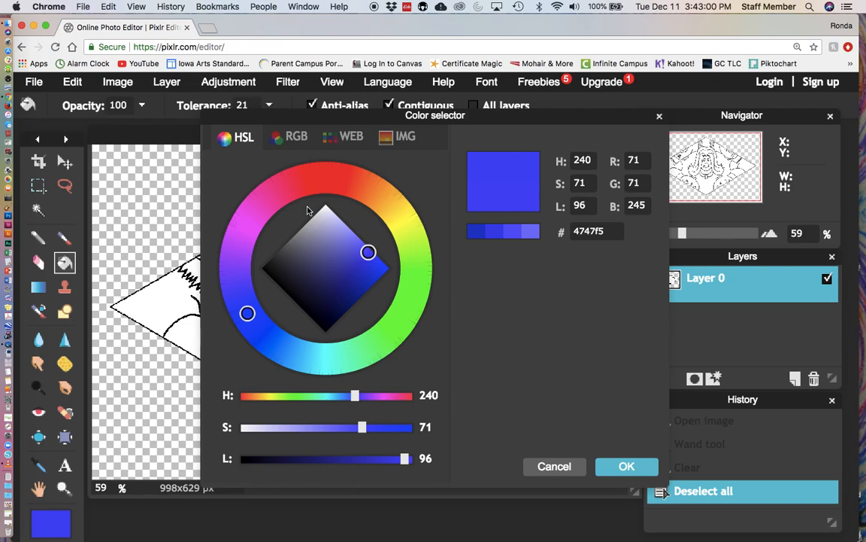
mouse_move(402, 215)
mouse_down()
mouse_move(406, 201)
mouse_move(404, 213)
mouse_up()
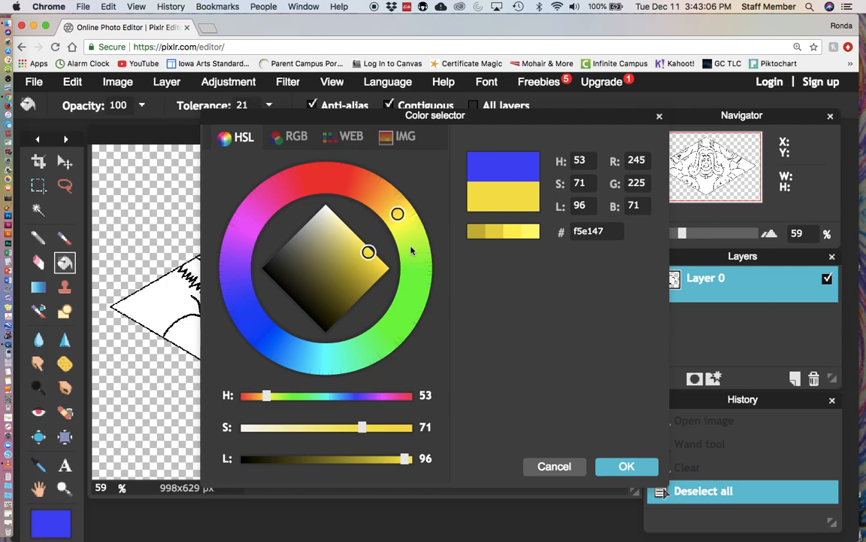
mouse_move(368, 252)
mouse_down()
mouse_move(354, 263)
mouse_move(372, 259)
mouse_up()
click(505, 200)
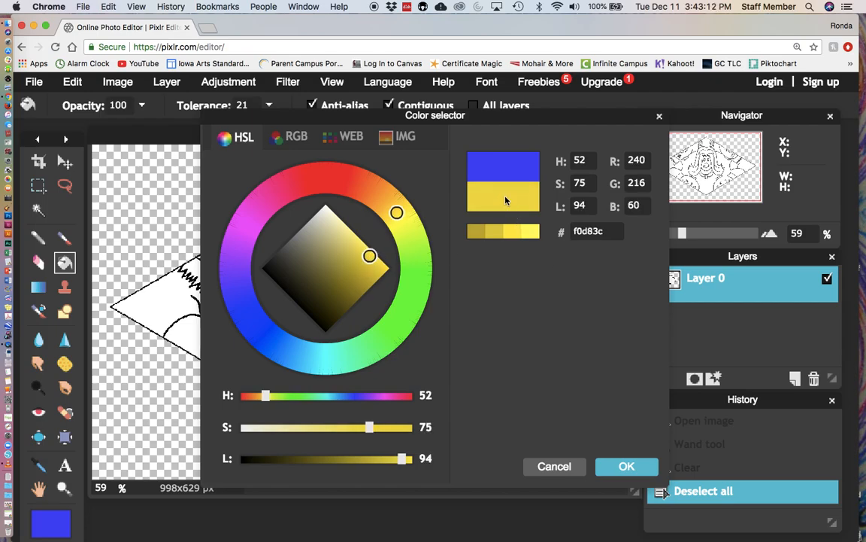
click(618, 466)
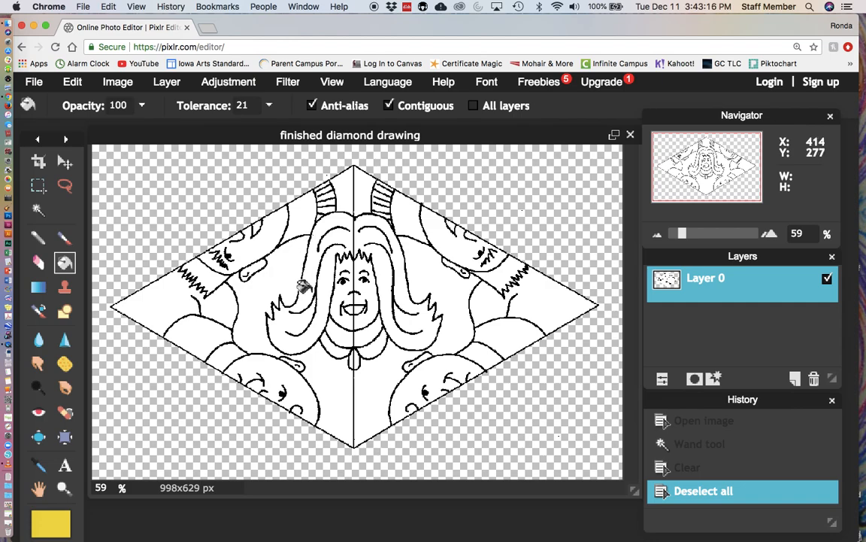
click(301, 282)
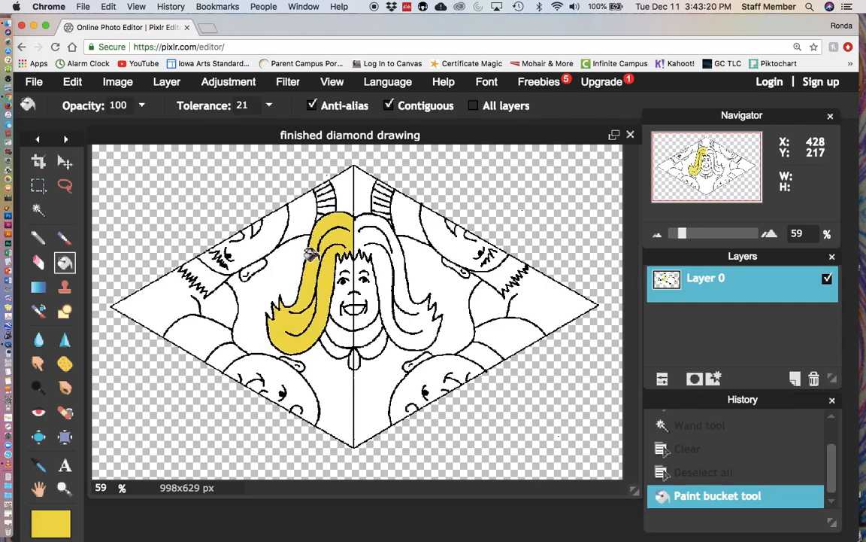
click(361, 231)
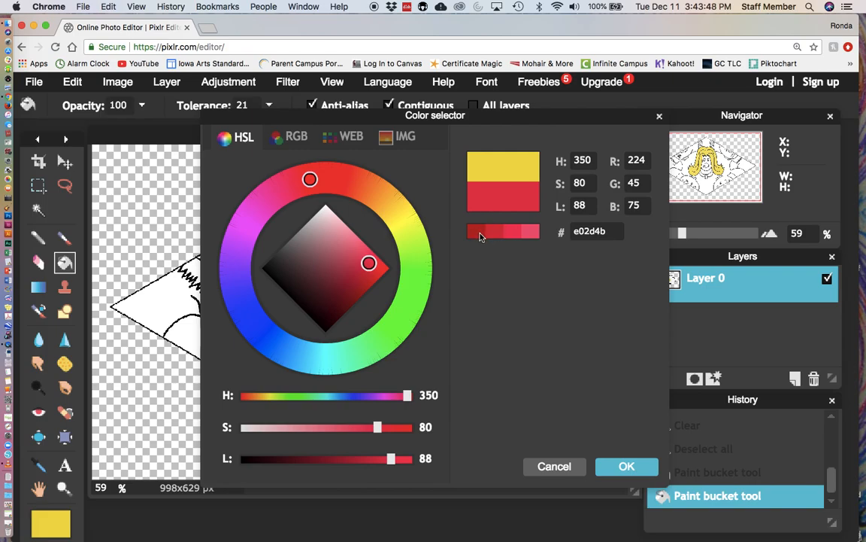
Step: Fill the areas at the diamond's left and right corners with dark red b3001e
click(480, 235)
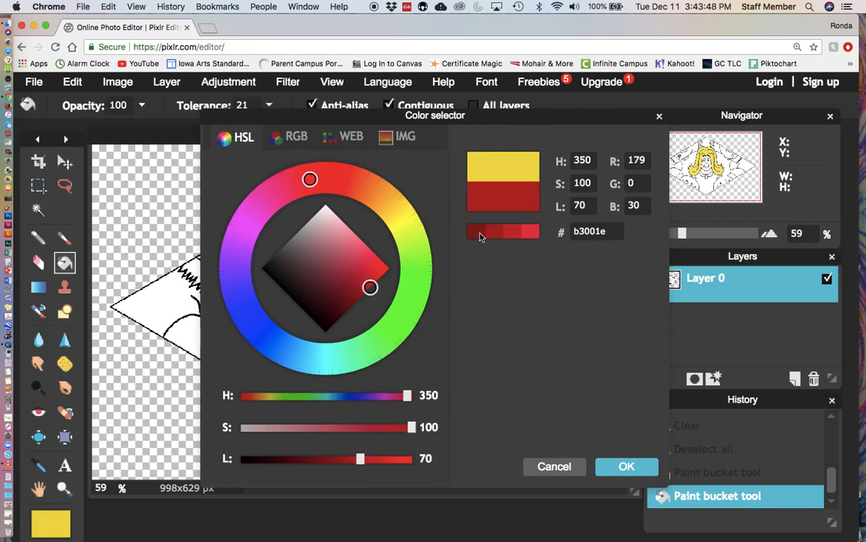
click(625, 467)
click(131, 300)
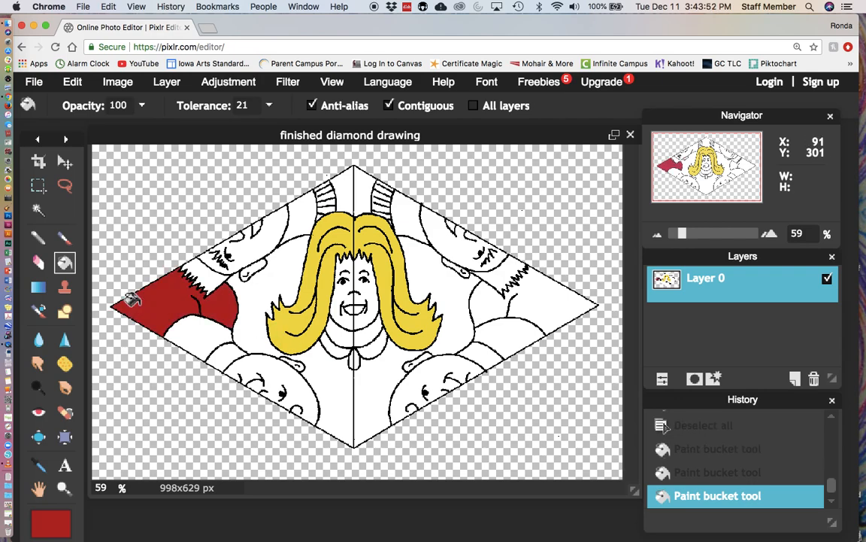
click(546, 289)
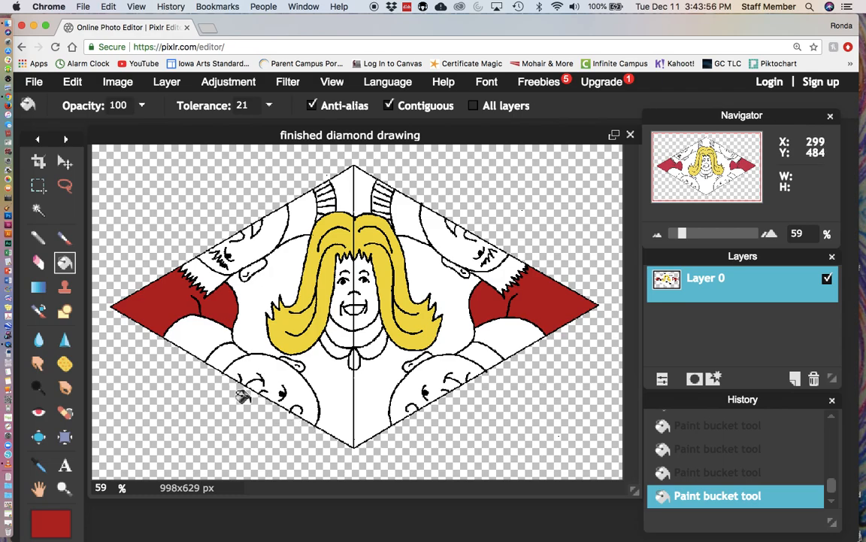
Step: Fill the curved areas below the red shapes on both sides with grey a69c9d
click(60, 527)
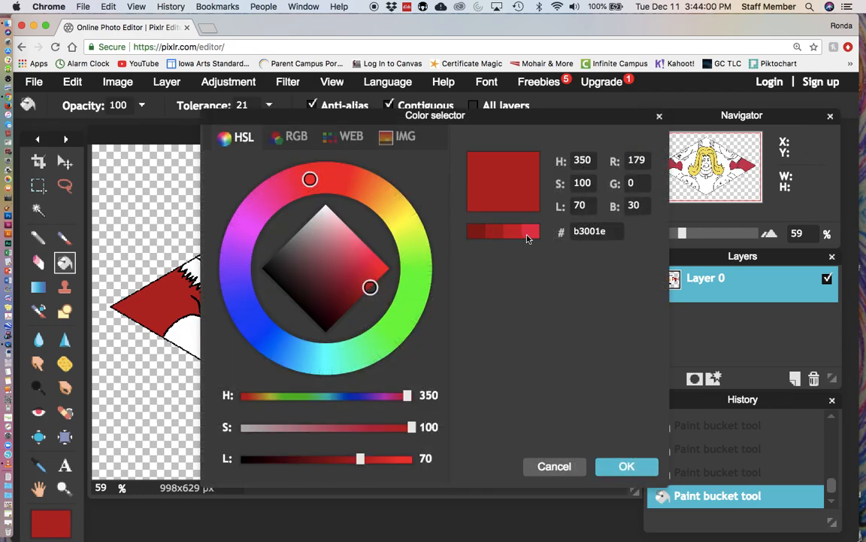
click(304, 232)
click(627, 466)
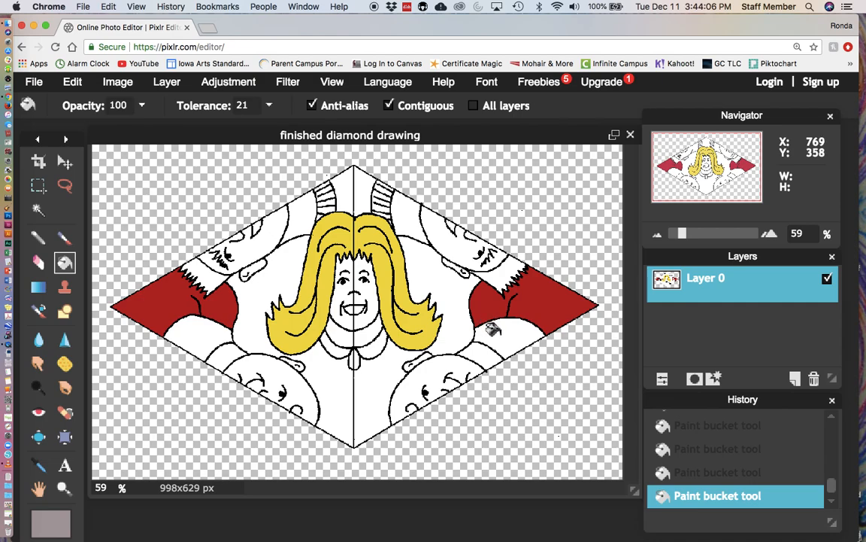
click(202, 338)
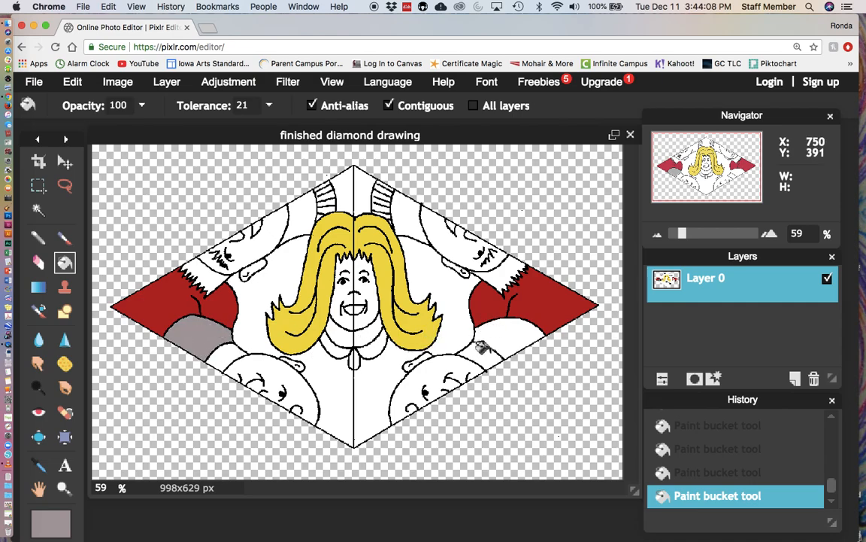
click(511, 333)
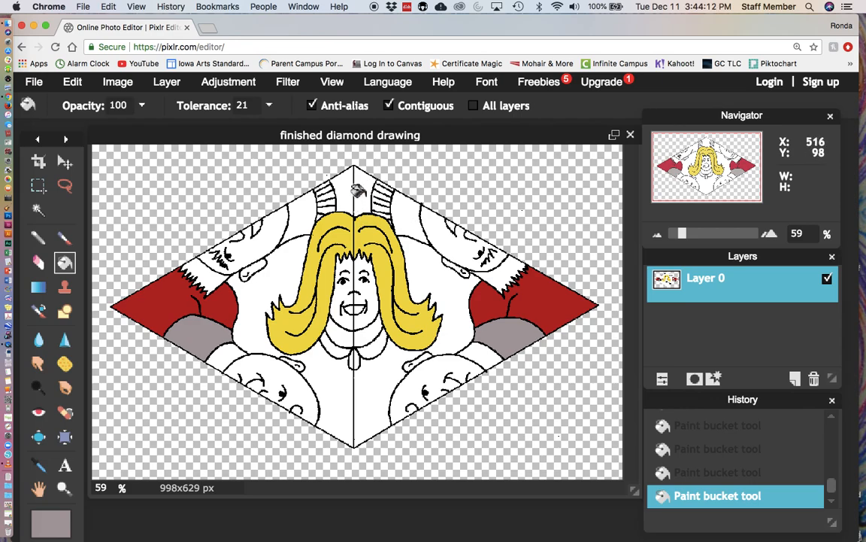
Step: Fill the diamond's top tip above the hair and the striped band on its left with dark green
click(51, 522)
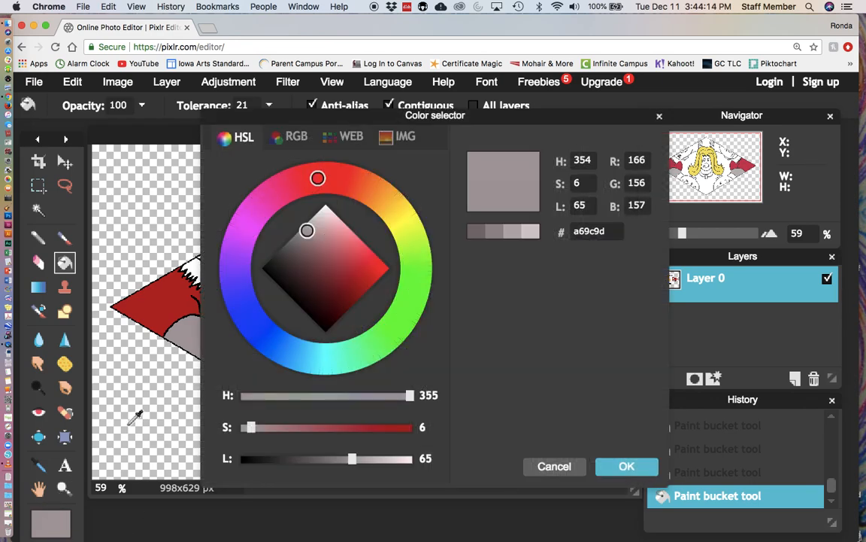
click(403, 315)
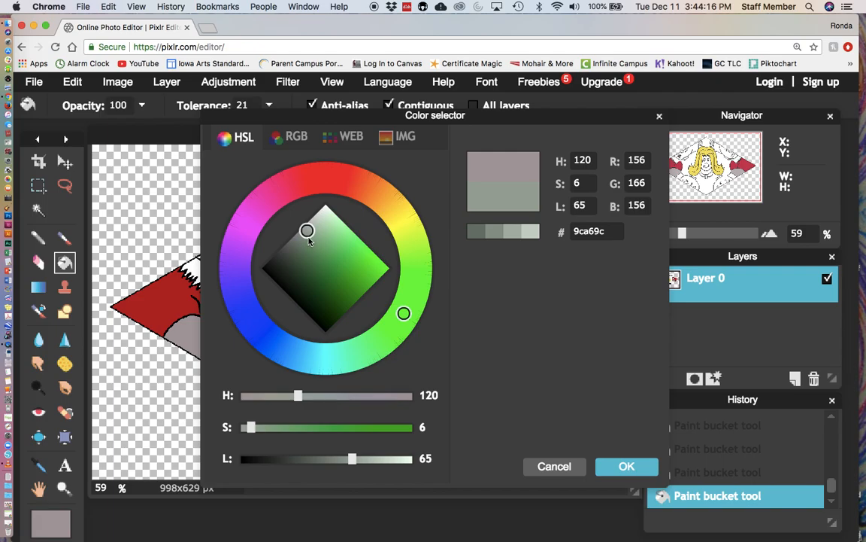
drag(308, 238, 334, 283)
click(627, 466)
click(353, 182)
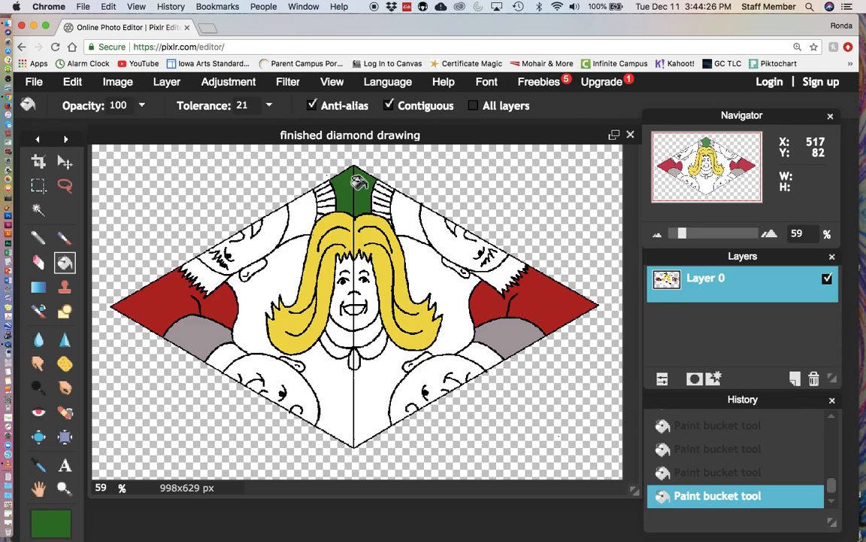
click(322, 191)
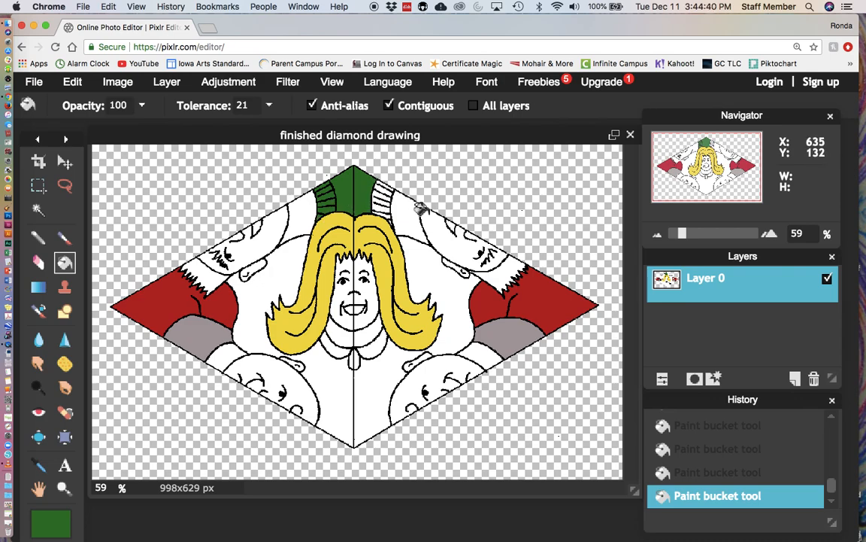
Step: Fill the striped band right of the green tip with the same green, including the small gap beside the hair
scroll(401, 207, up, 5)
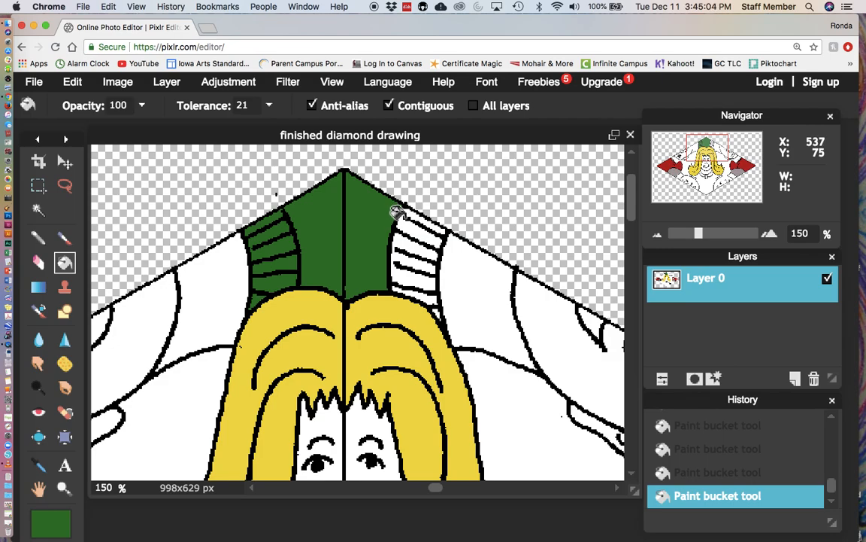
click(397, 212)
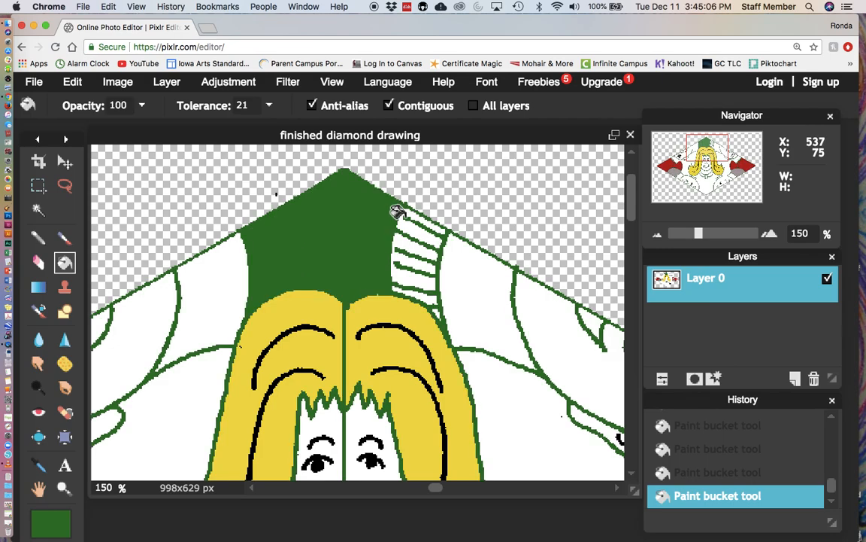
key(super+z)
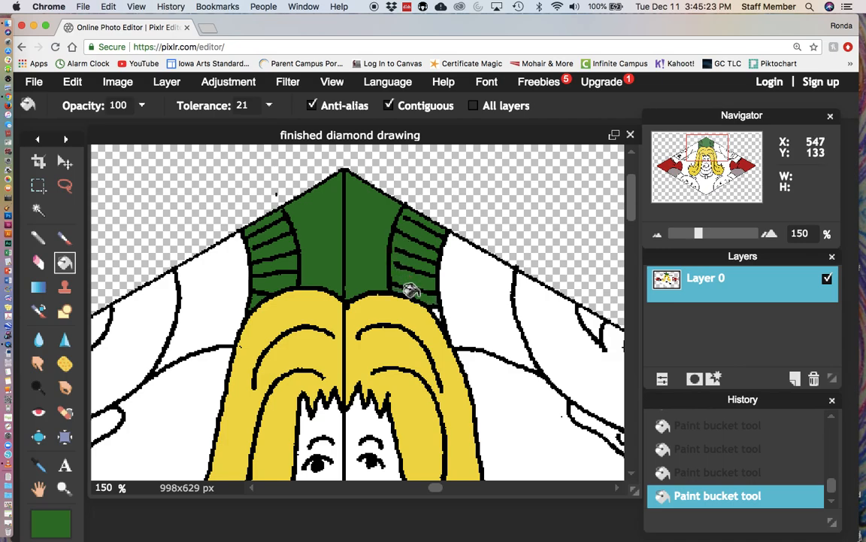
click(696, 232)
drag(695, 232, 710, 233)
click(504, 302)
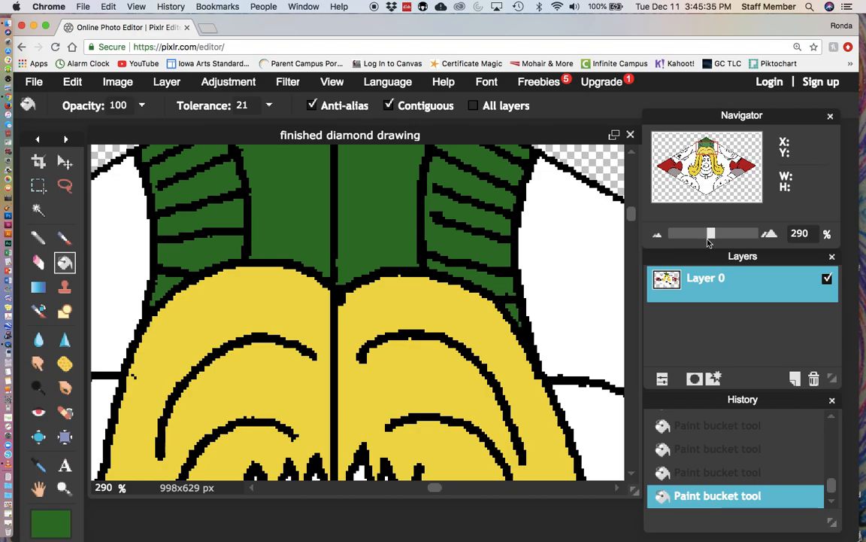
Step: Fill the large background area on the drawing's left half with purple and undo that fill
mouse_move(711, 235)
mouse_down()
mouse_move(675, 242)
mouse_move(686, 246)
mouse_up()
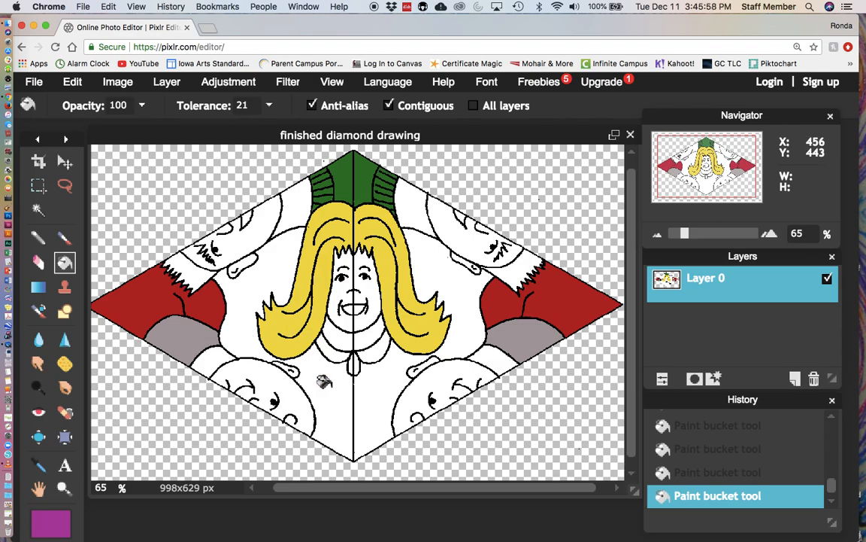
click(323, 381)
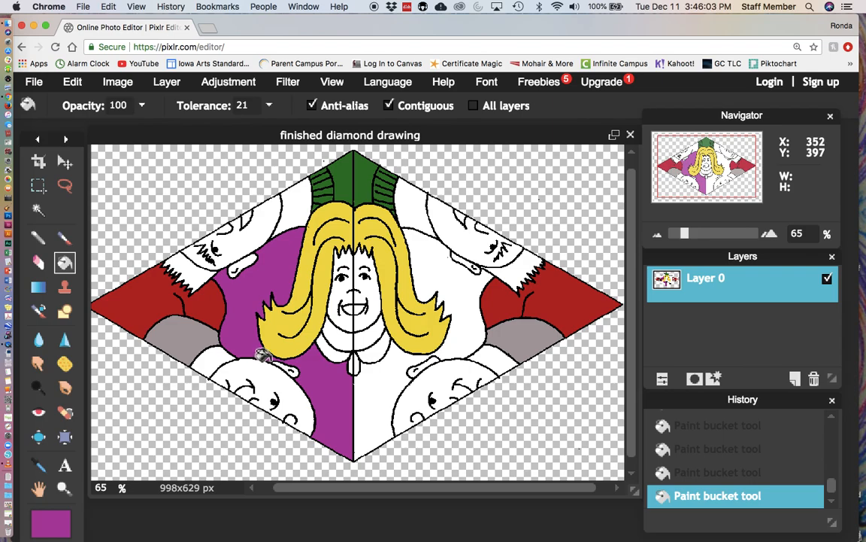
click(74, 82)
click(79, 103)
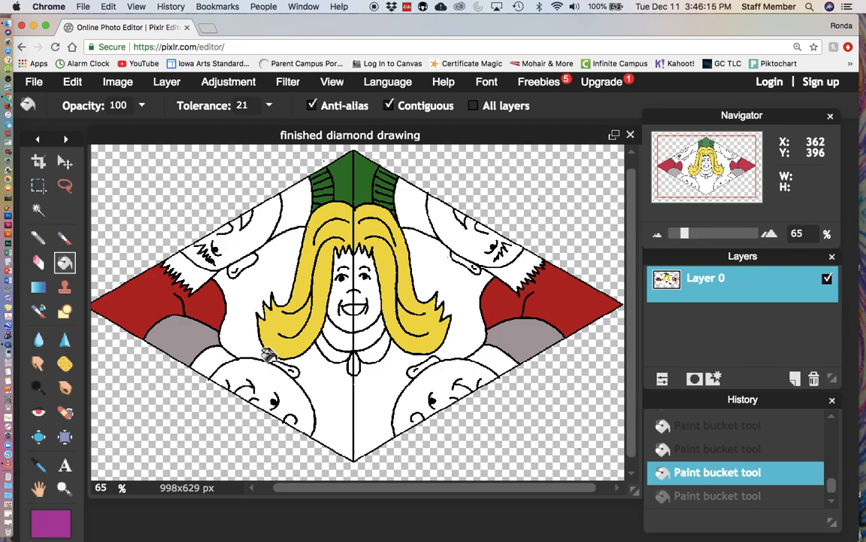
Step: Try a purple Pencil stroke on the white area left of the hair and undo it
click(39, 239)
drag(281, 258, 244, 284)
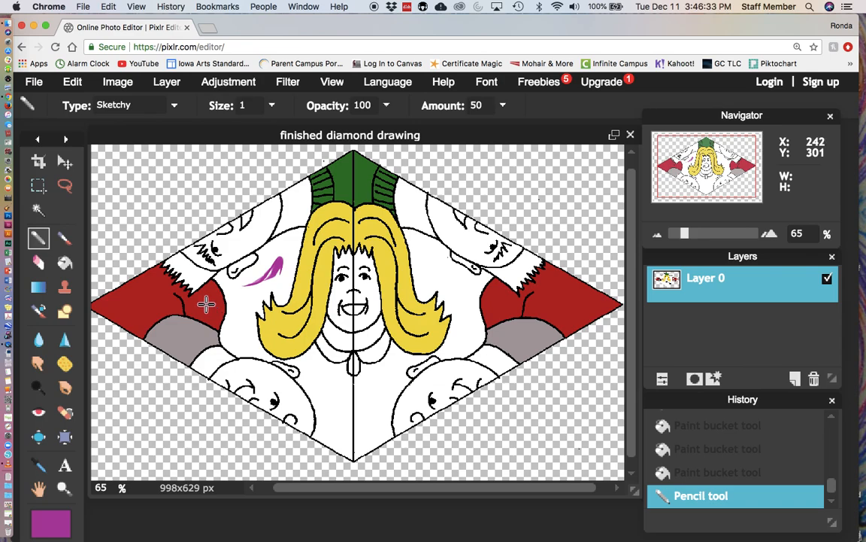
click(74, 82)
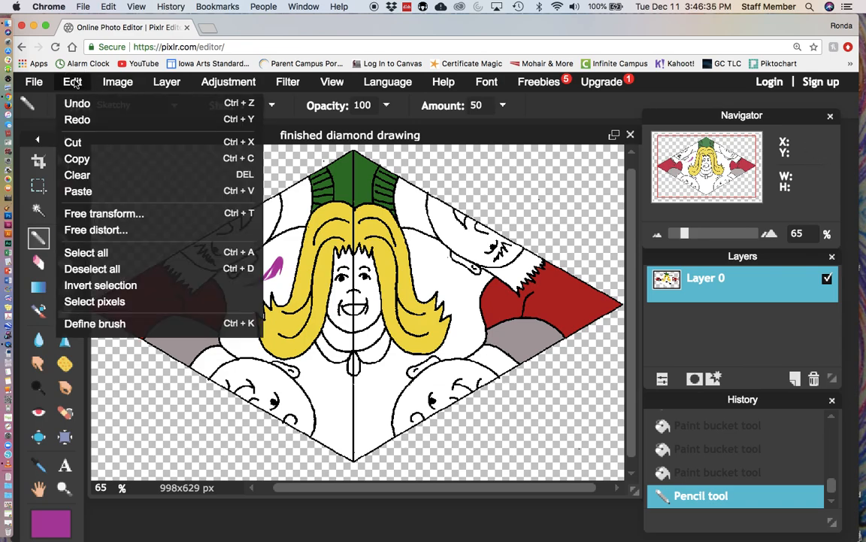
click(81, 105)
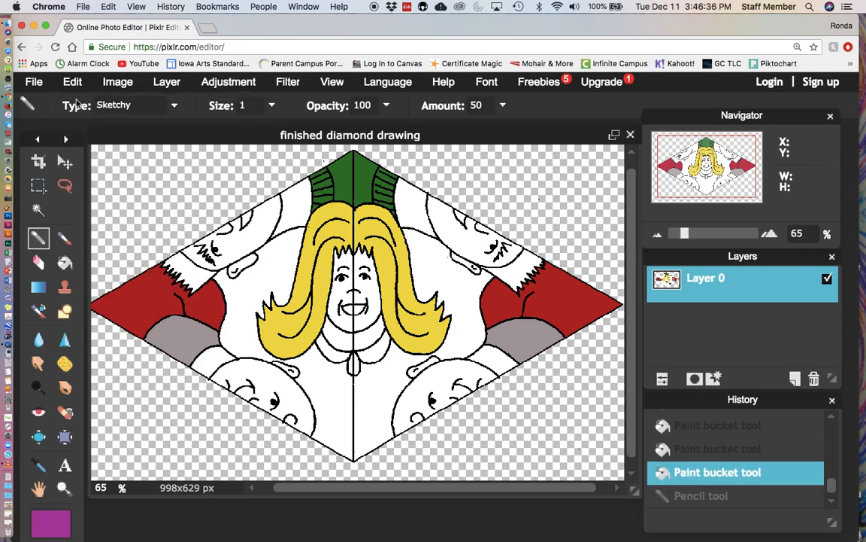
Step: Close the outline gaps between the hair ends and the lower ears on both sides with black 000000 Pencil marks
click(53, 522)
click(507, 213)
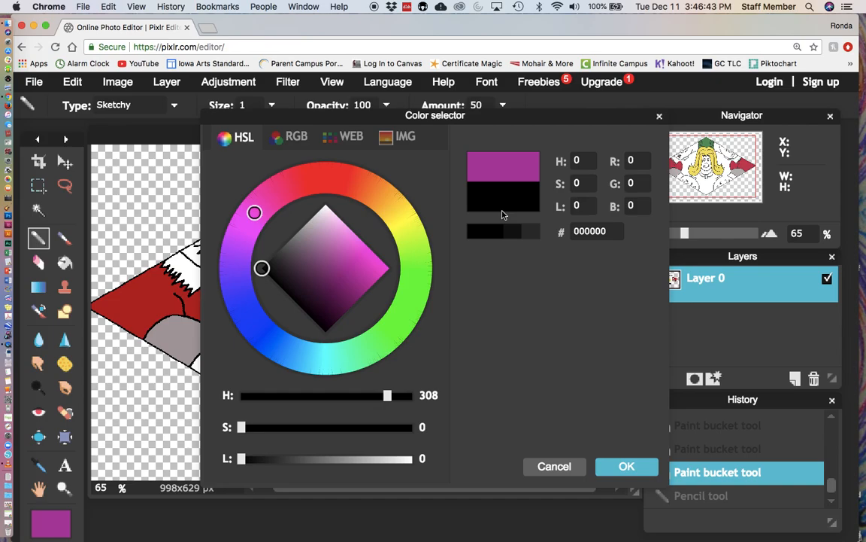
click(617, 465)
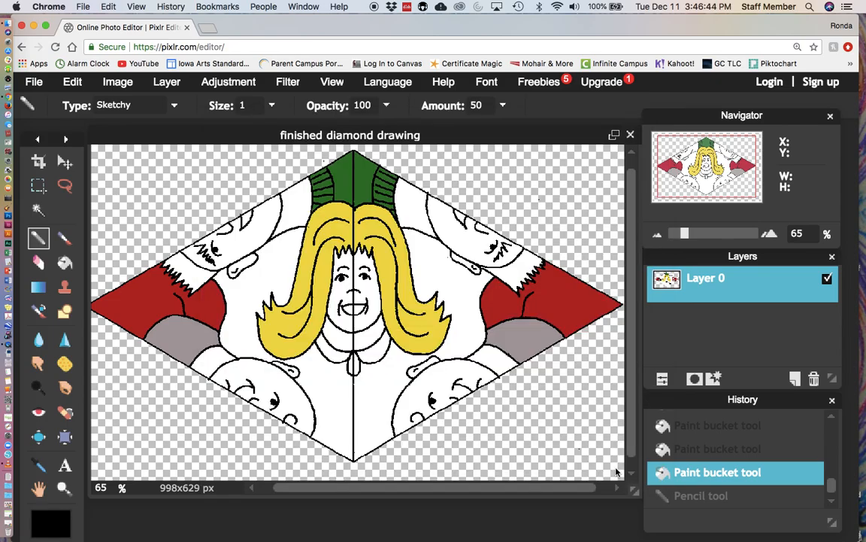
click(279, 361)
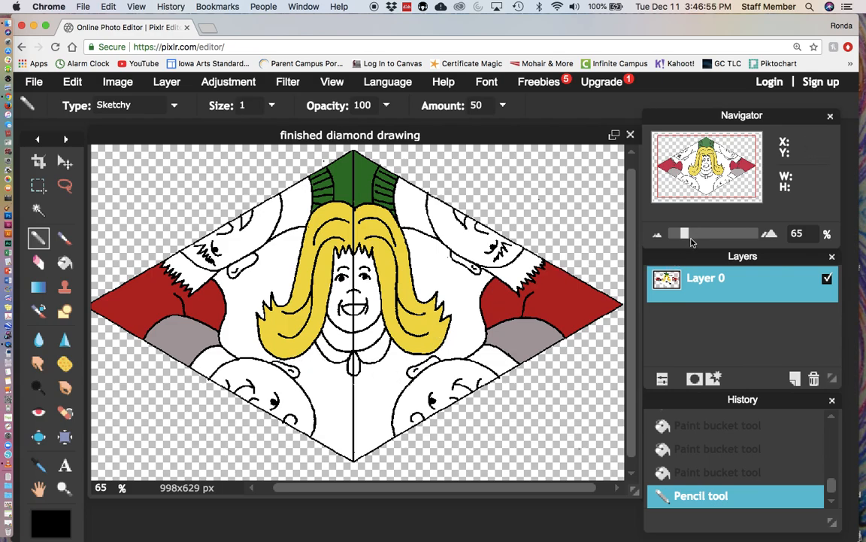
drag(684, 233, 704, 234)
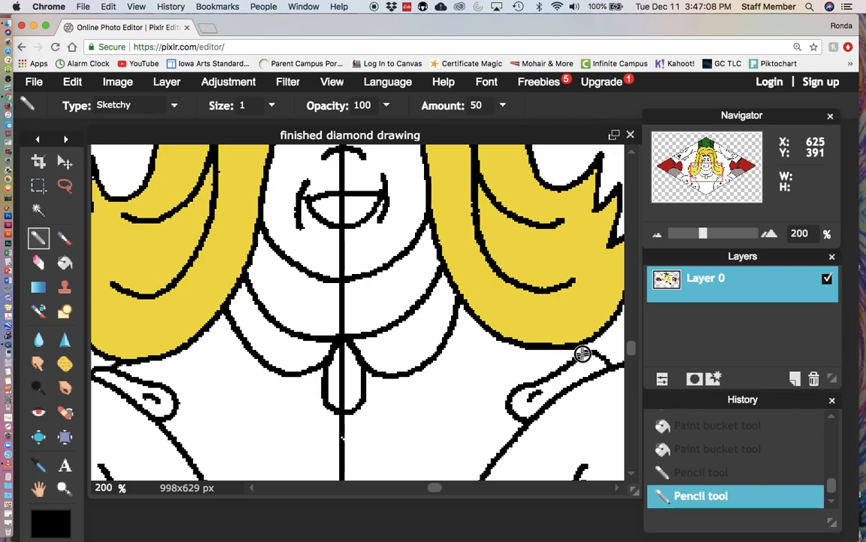
drag(582, 354, 570, 346)
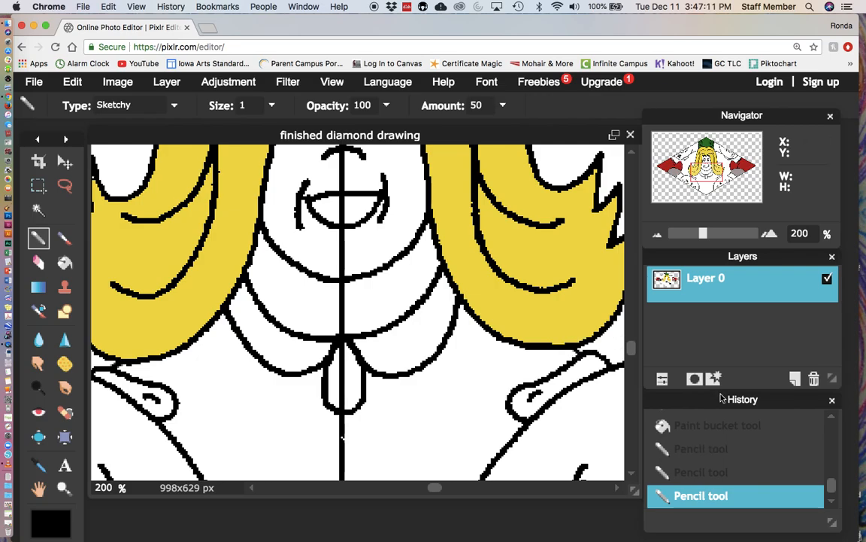
Step: Fill both halves of the central figure's dress below the collar with pink cf5db4
drag(701, 235, 690, 235)
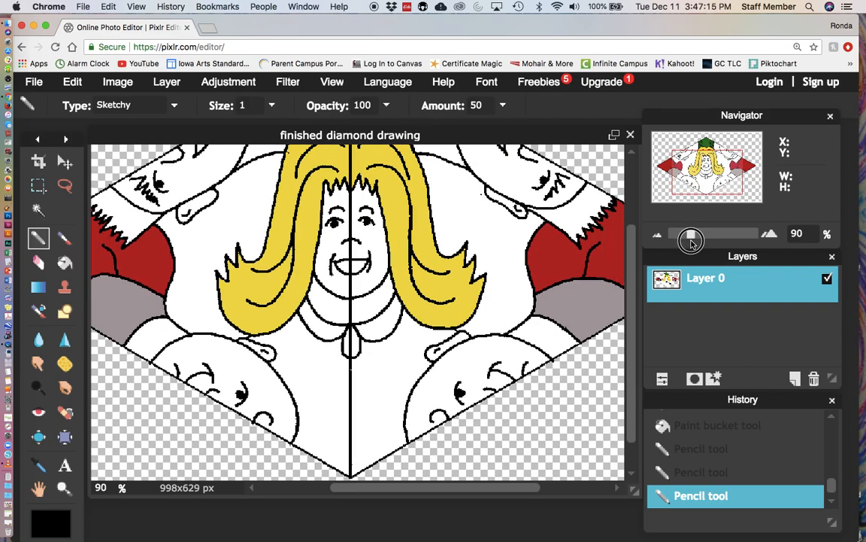
click(50, 520)
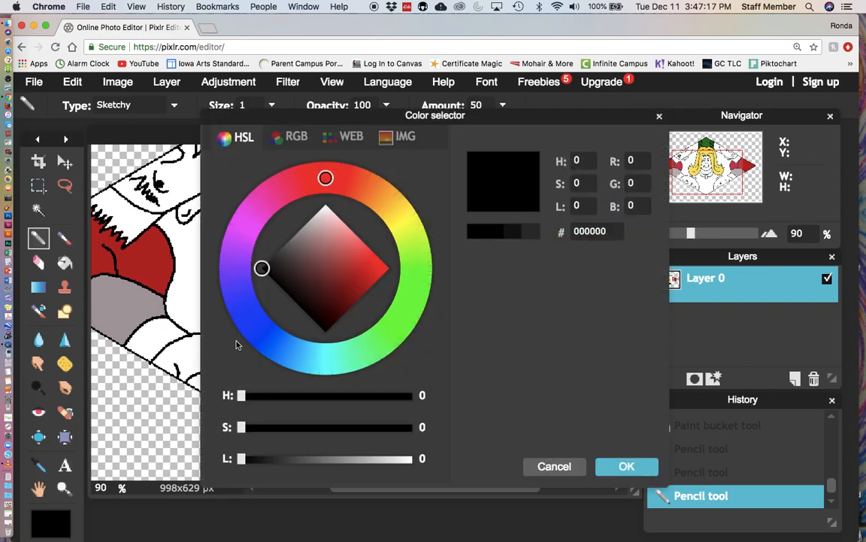
click(255, 214)
click(257, 205)
click(350, 249)
click(622, 467)
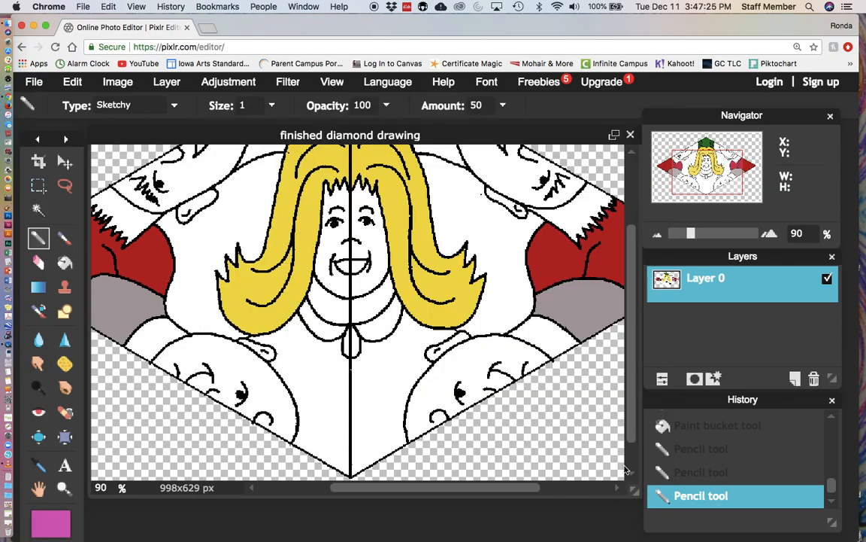
click(65, 263)
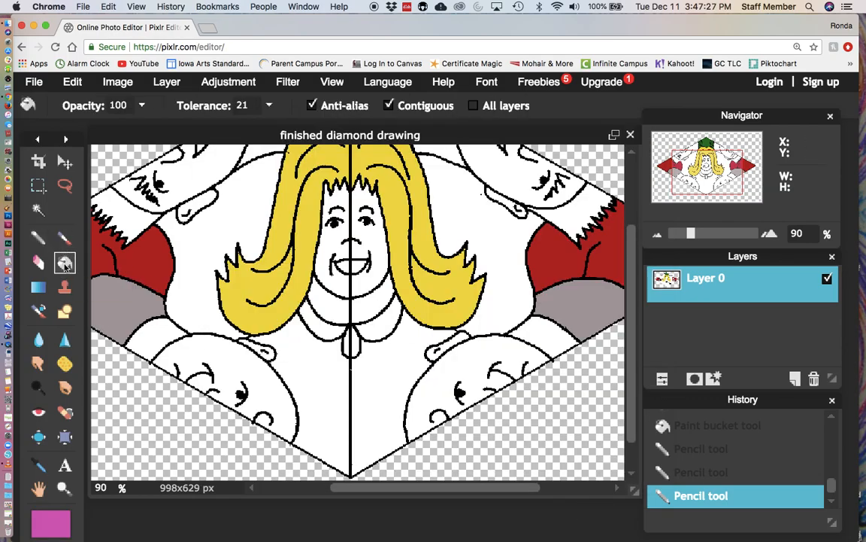
click(301, 363)
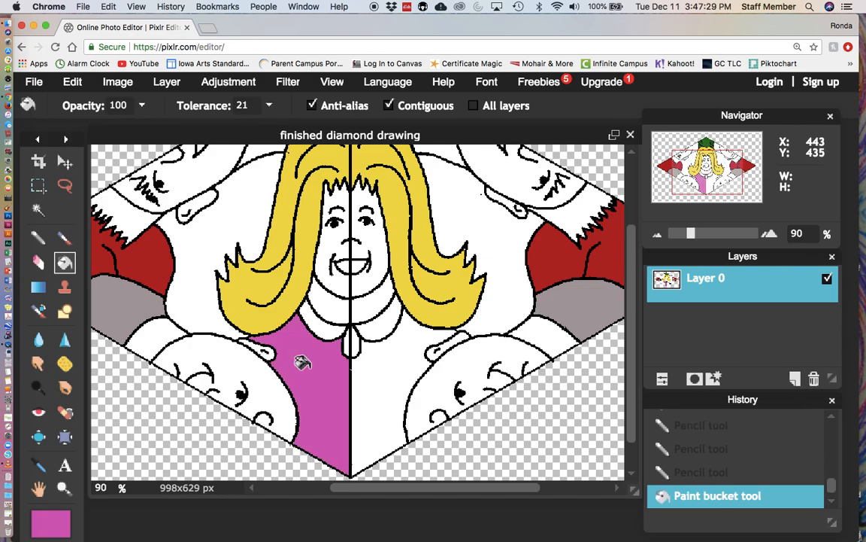
click(385, 369)
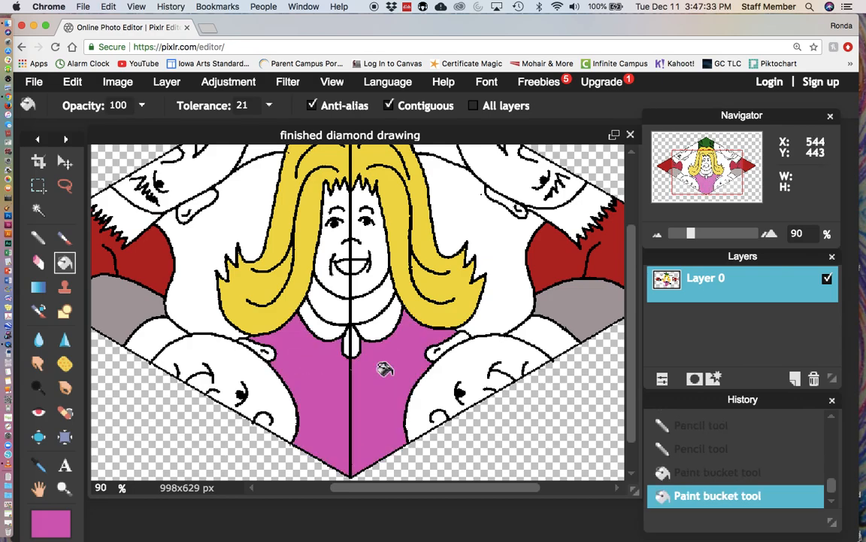
Step: Fill both halves of the central figure's collar with dark magenta a13085
click(50, 522)
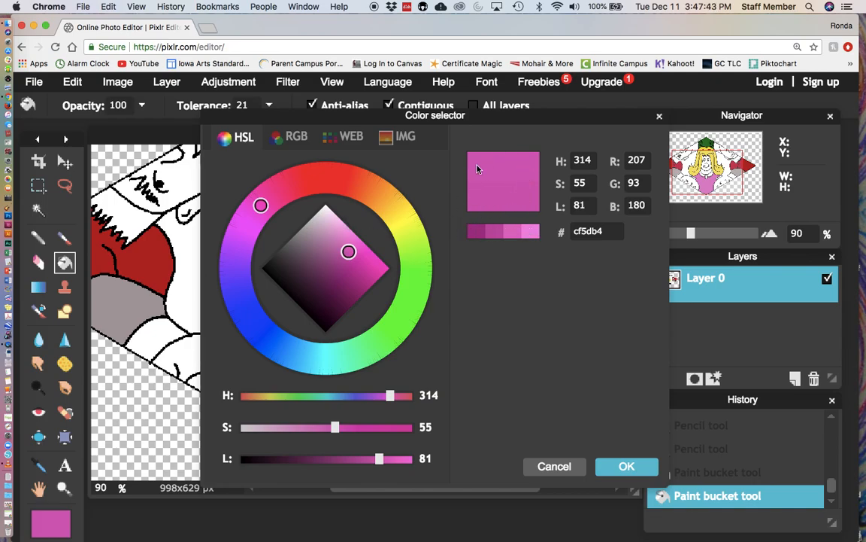
click(473, 234)
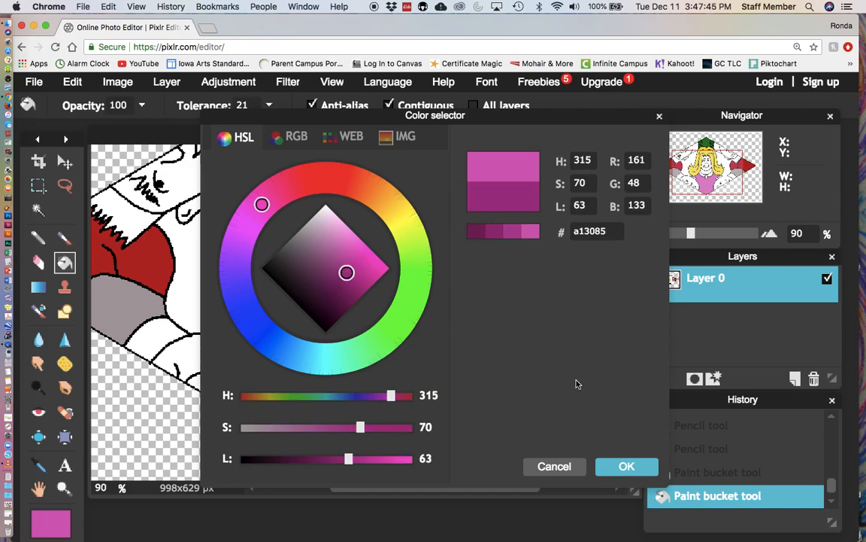
click(625, 466)
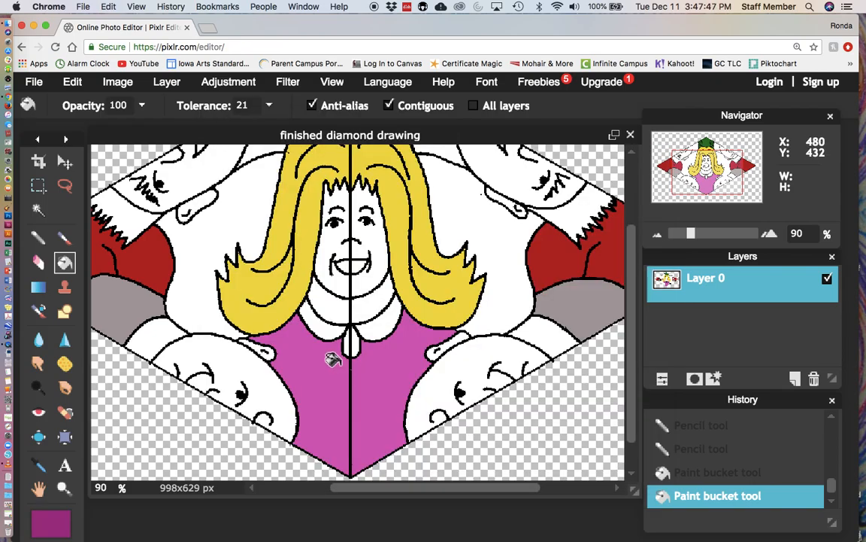
click(316, 320)
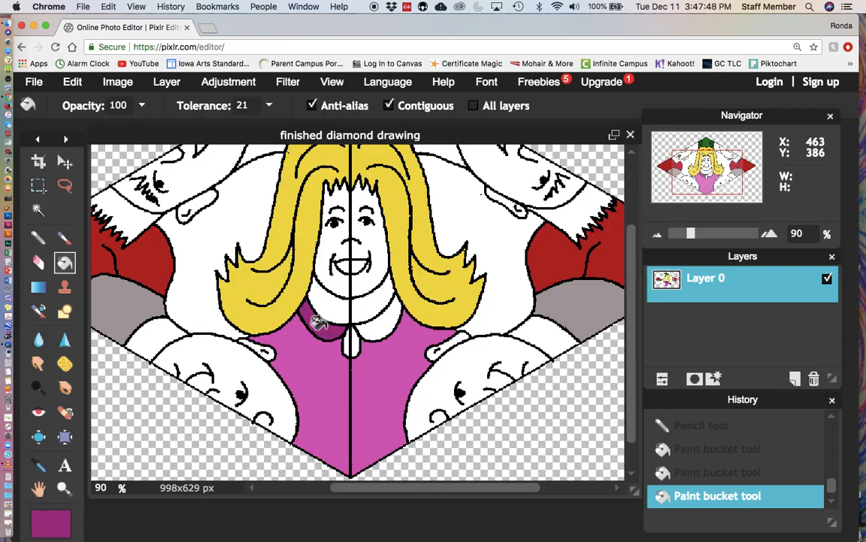
click(375, 322)
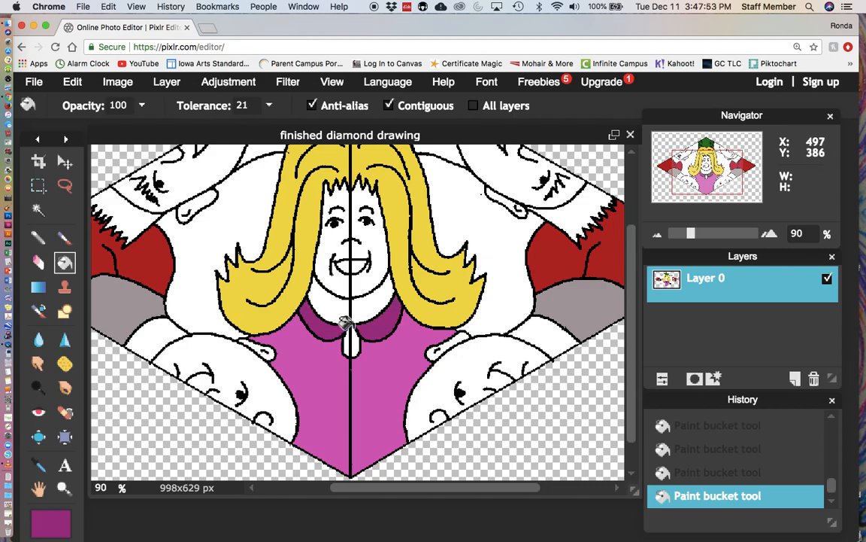
Step: Fill the small rounded tab hanging below the collar with light grey d9d9d9
click(51, 523)
click(315, 201)
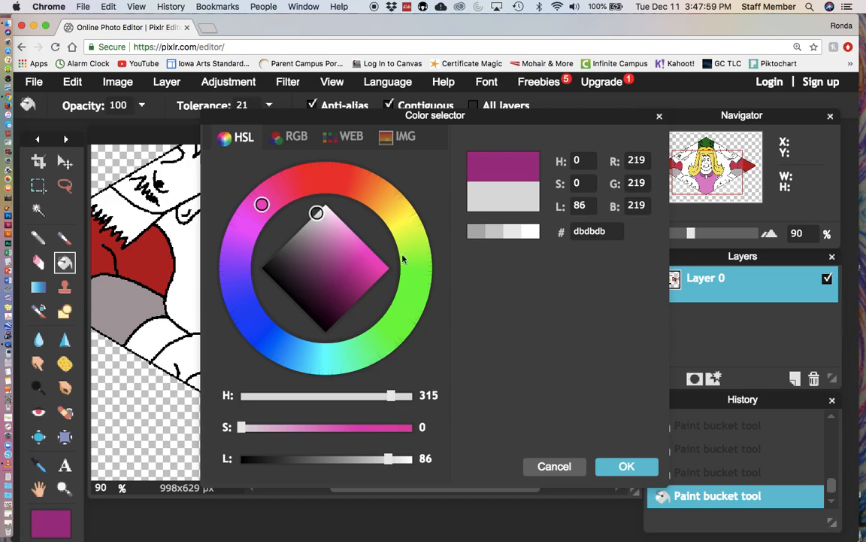
click(616, 466)
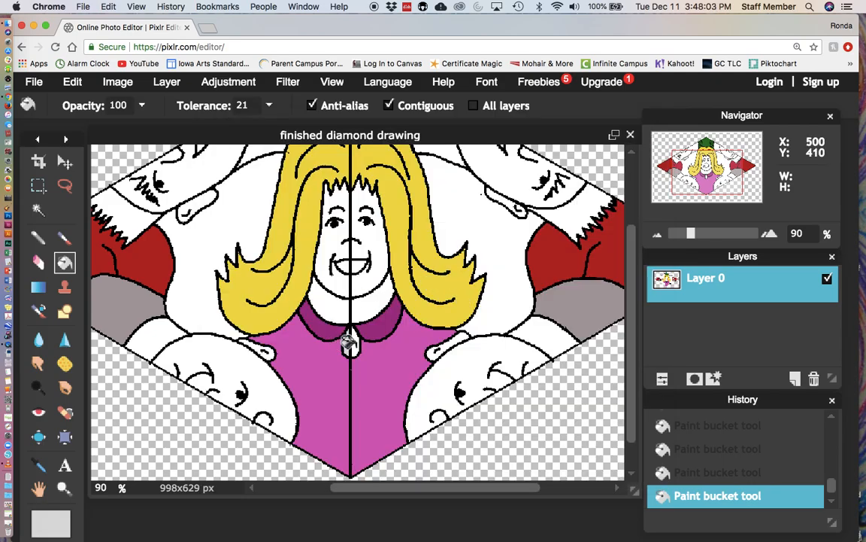
click(352, 346)
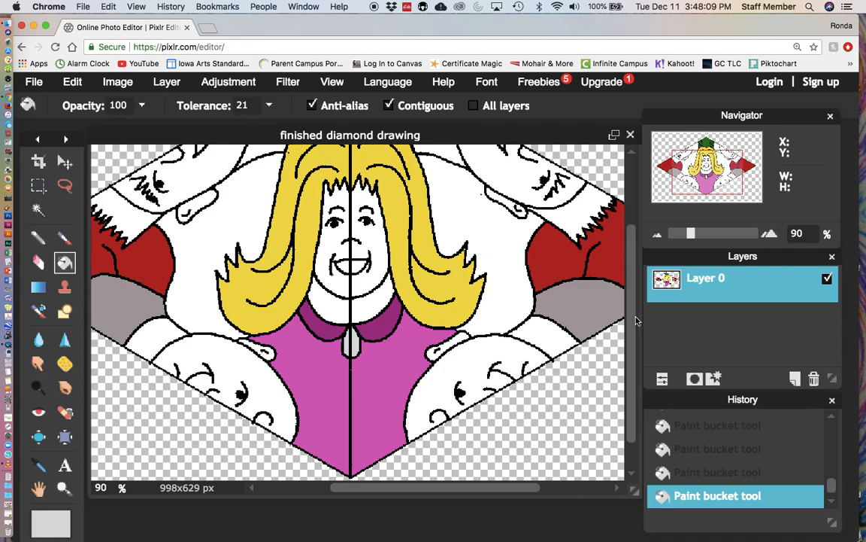
Step: Fill the central figure's mouth, the small patches on the upper side faces and both jagged beards with black 000000
drag(630, 312, 629, 293)
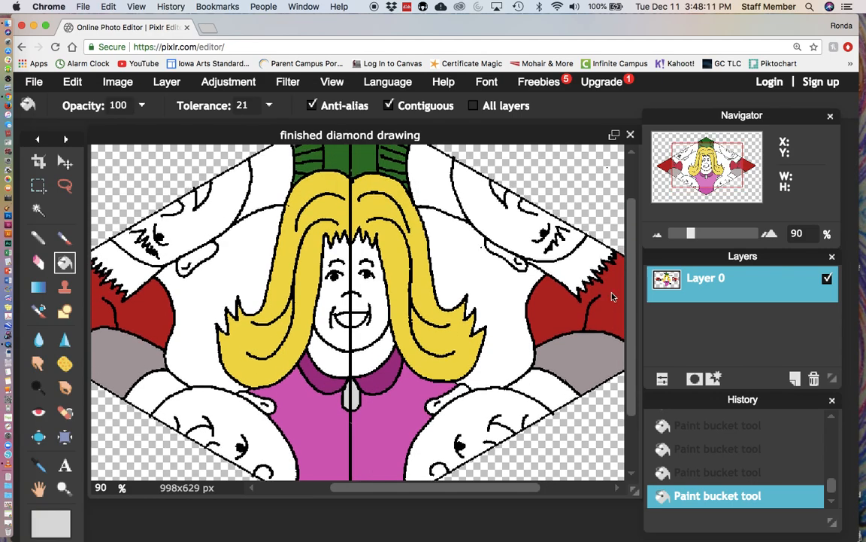
click(51, 522)
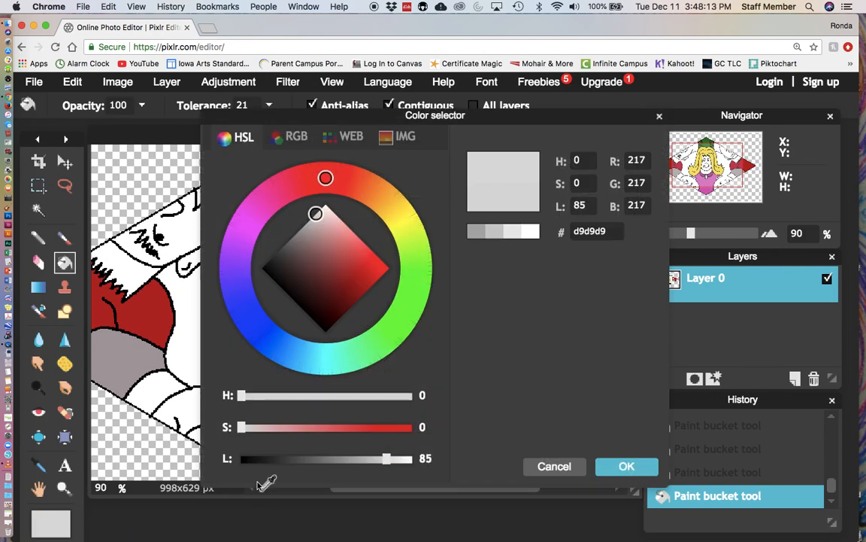
drag(315, 214, 253, 278)
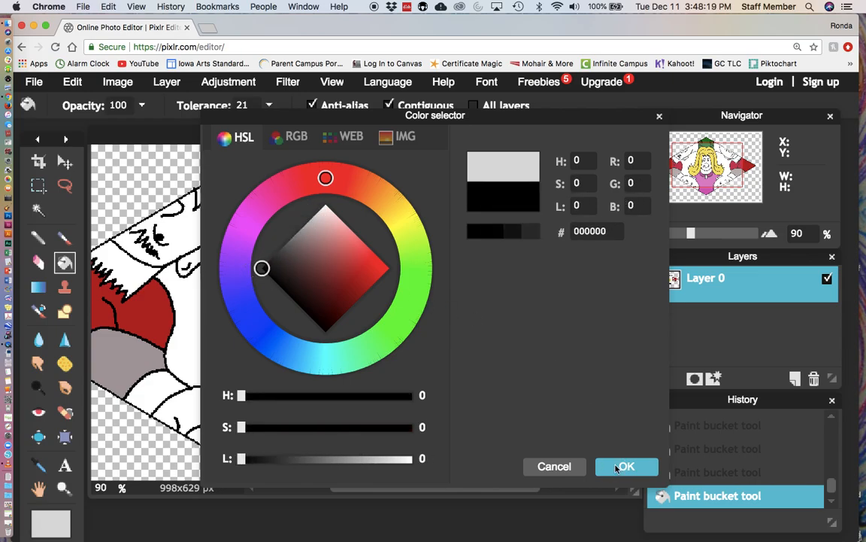
click(618, 467)
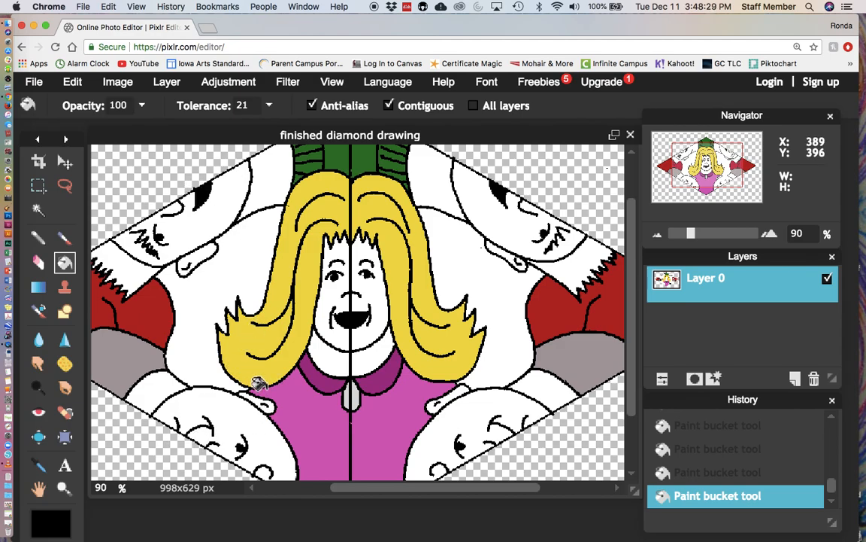
click(124, 259)
click(568, 263)
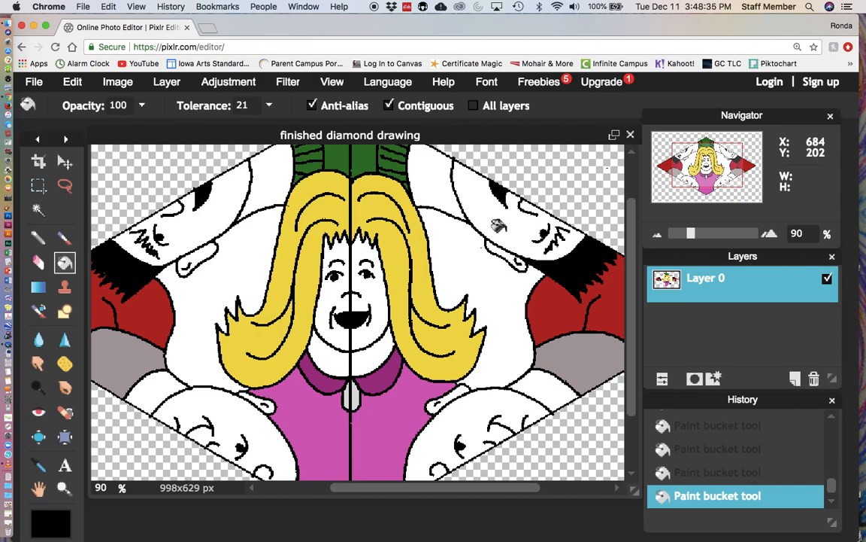
Step: Choose golden tan c4aa54 as the fill color
click(51, 521)
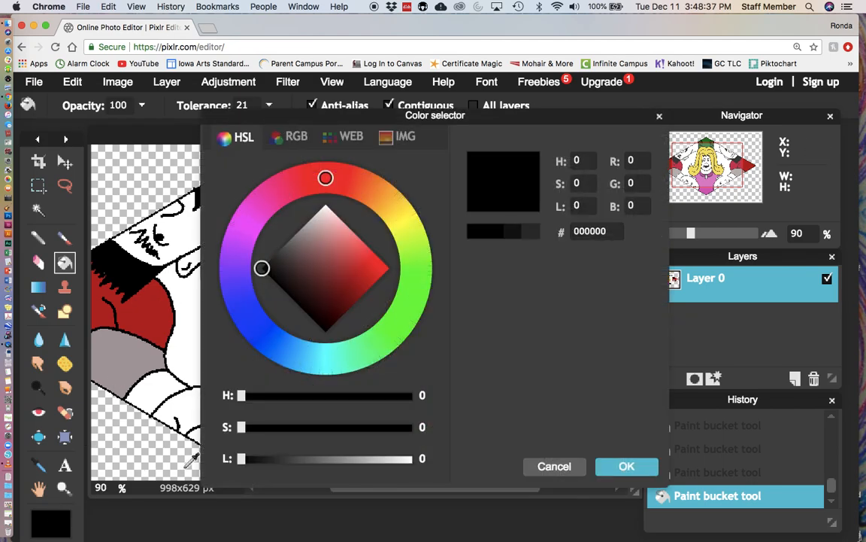
click(389, 200)
drag(389, 199, 399, 200)
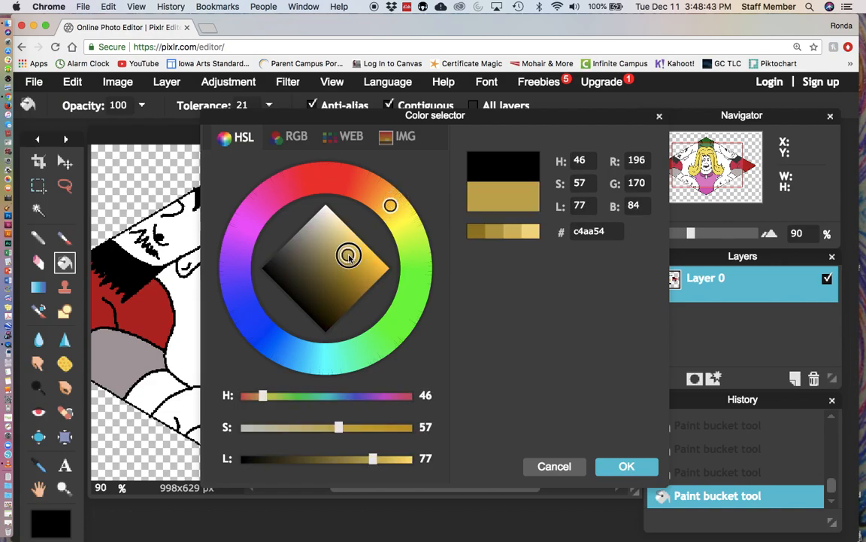